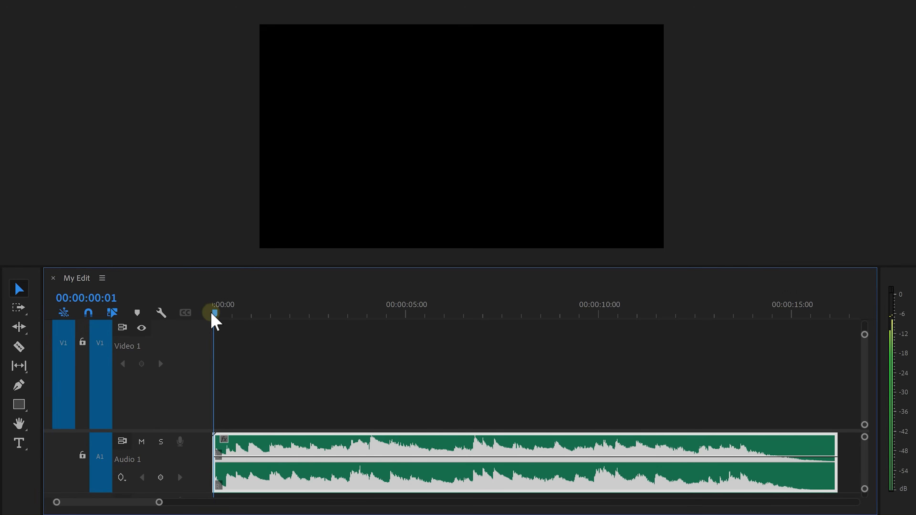
Step: Play the My Edit sequence and drop about 25 markers on the music beats
{"action": "left_click", "coordinate": [231, 352]}
{"action": "key", "text": "space"}
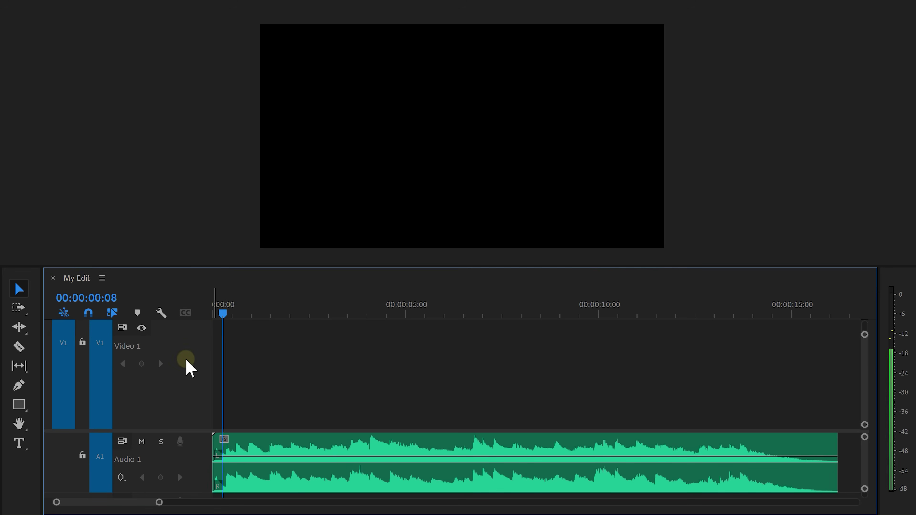
{"action": "key", "text": "m"}
{"action": "key", "text": "m"}
{"action": "key", "text": "m"}
{"action": "key", "text": "m"}
{"action": "key", "text": "m"}
{"action": "key", "text": "m"}
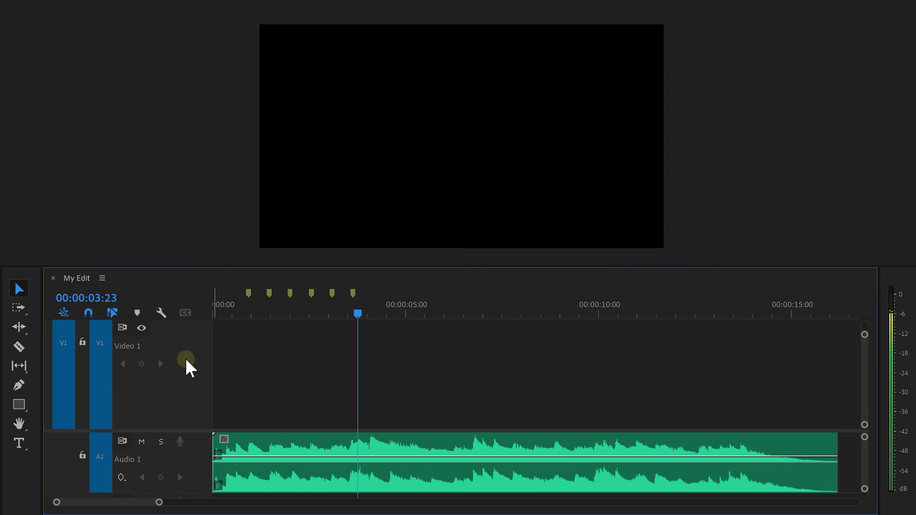
{"action": "key", "text": "m"}
{"action": "key", "text": "m"}
{"action": "key", "text": "m"}
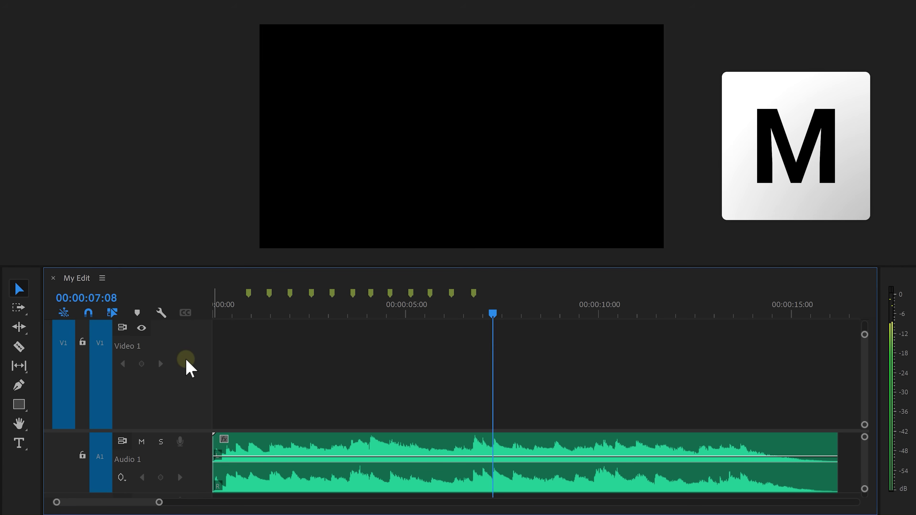
{"action": "key", "text": "m"}
{"action": "key", "text": "m"}
{"action": "key", "text": "m"}
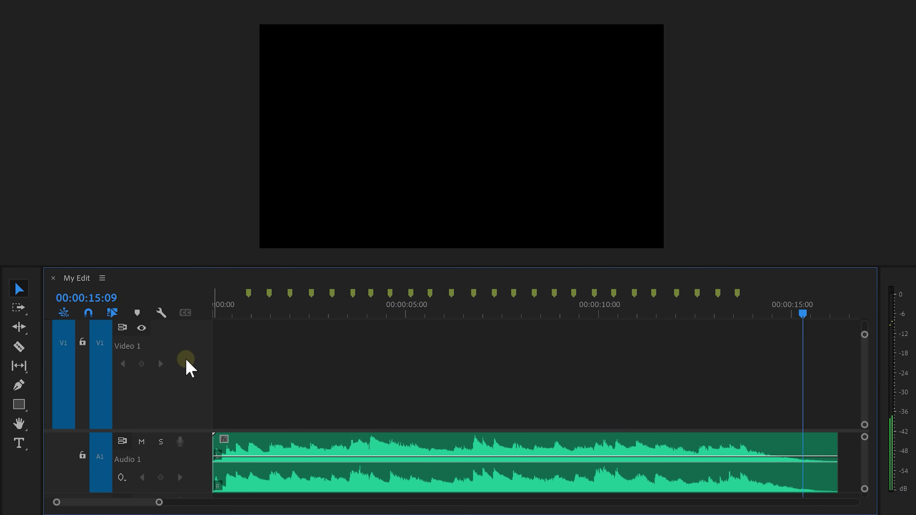
{"action": "key", "text": "space"}
{"action": "key", "text": "ctrl+a"}
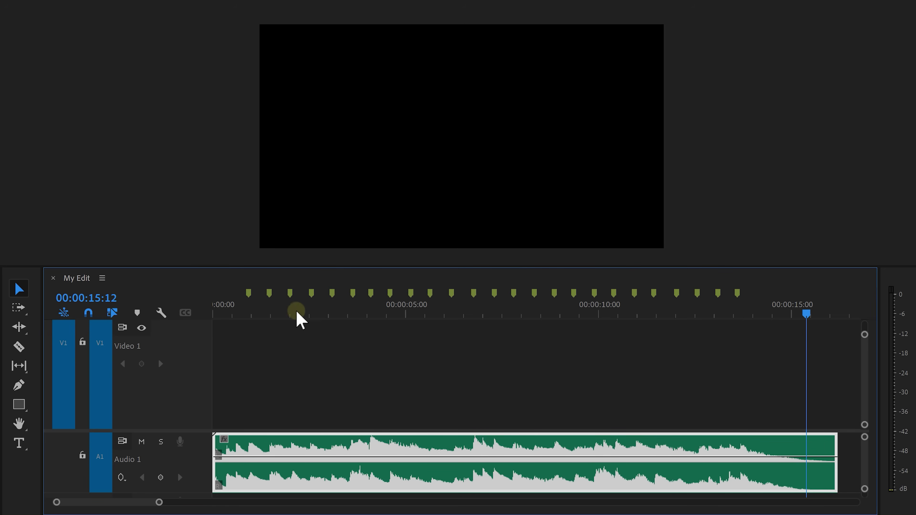
Step: Reorder the bin clips, moving the clock clip before man-elegant and little-girl to the top-right slot
{"action": "scroll", "coordinate": [281, 393], "scroll_direction": "up", "scroll_amount": 6}
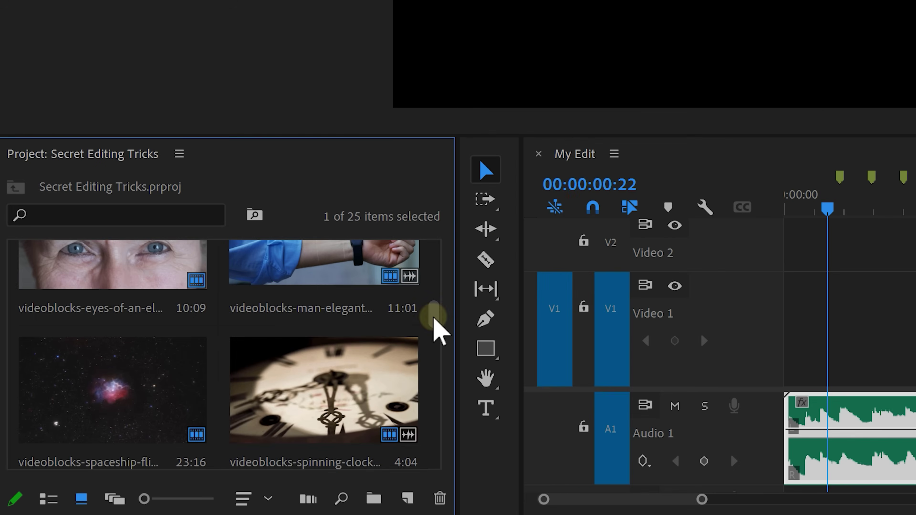
{"action": "left_click_drag", "start_coordinate": [217, 437], "coordinate": [155, 371]}
{"action": "left_click", "coordinate": [287, 390]}
{"action": "left_click", "coordinate": [288, 391]}
{"action": "left_click", "coordinate": [189, 394]}
{"action": "left_click_drag", "start_coordinate": [283, 333], "coordinate": [225, 286]}
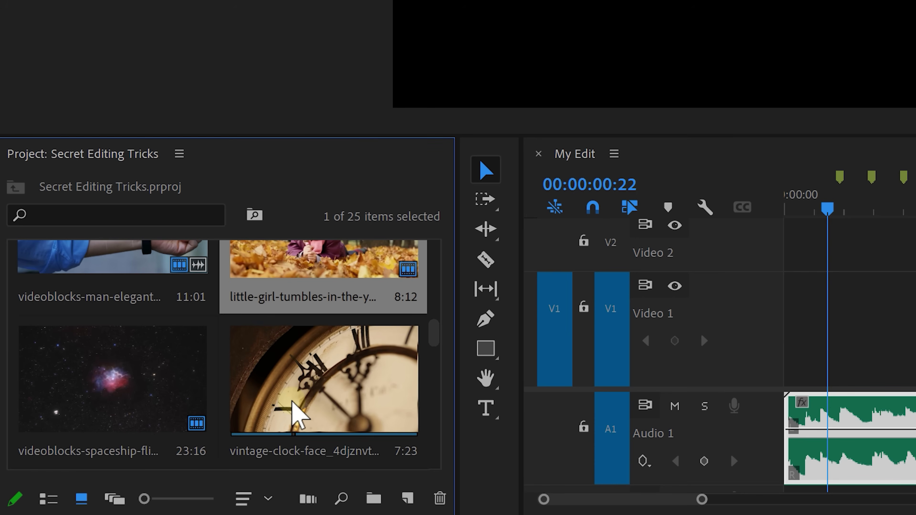
Step: Mark In and Out points on the vintage clock clip, test it on Video 1, then undo
{"action": "key", "text": "i"}
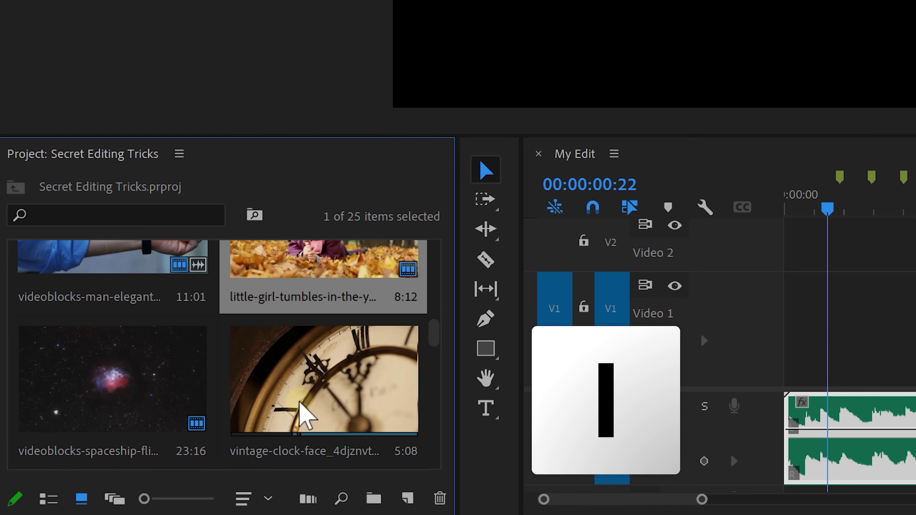
{"action": "key", "text": "o"}
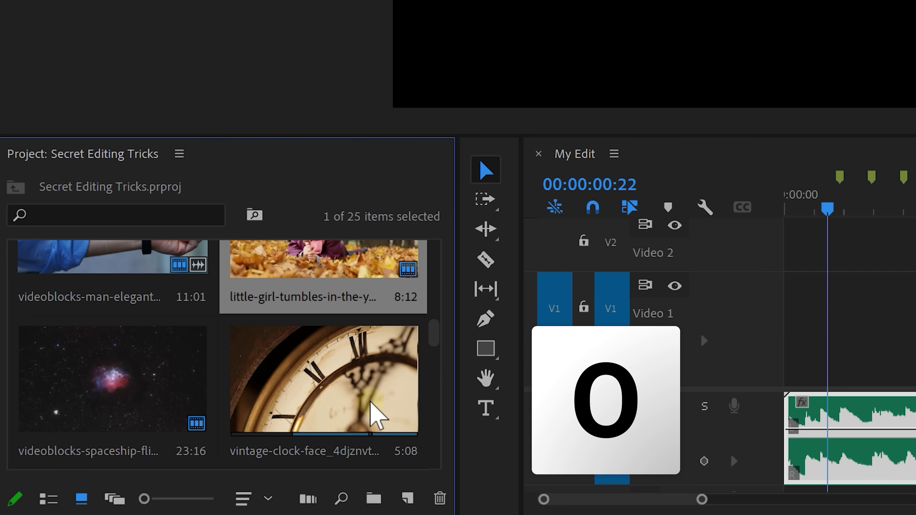
{"action": "left_click_drag", "start_coordinate": [371, 403], "coordinate": [853, 327]}
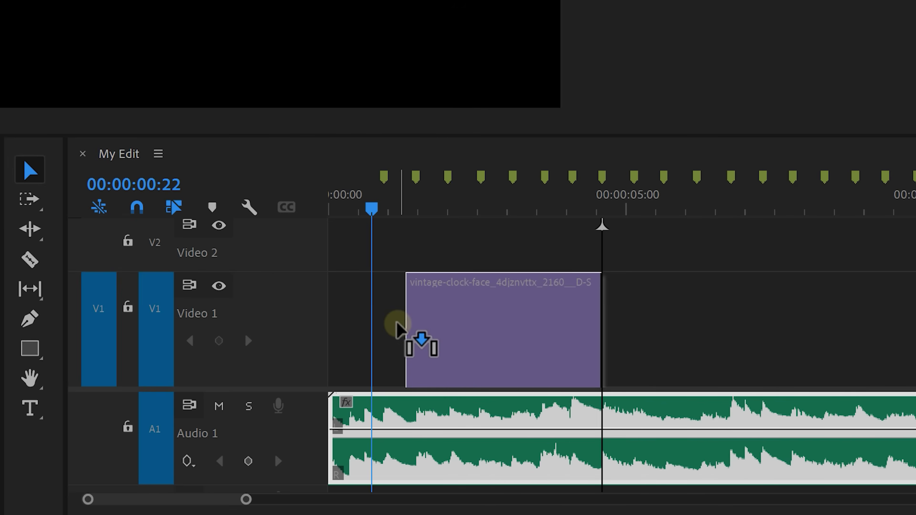
{"action": "left_click_drag", "start_coordinate": [396, 324], "coordinate": [397, 325]}
{"action": "key", "text": "ctrl+z"}
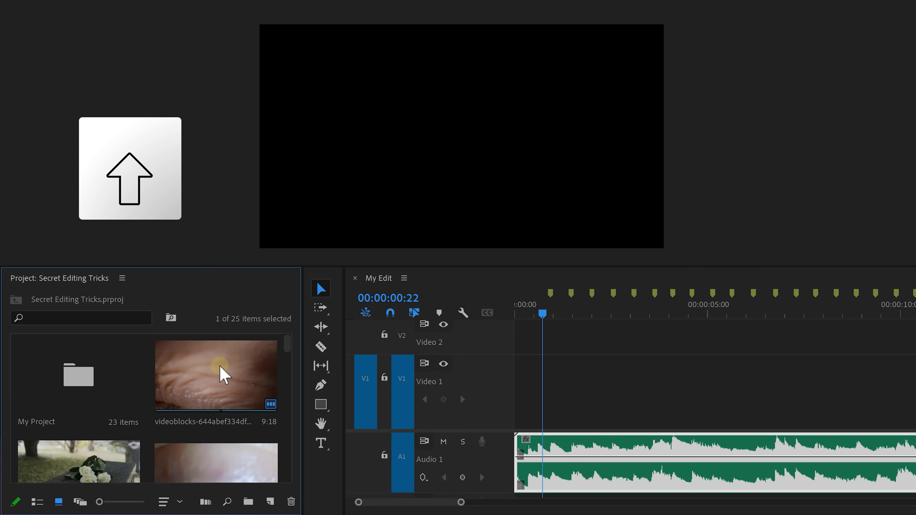
Step: Automate all 24 bin clips to the sequence using Sort Order and At Unnumbered Markers
{"action": "left_click_drag", "start_coordinate": [287, 352], "coordinate": [282, 480]}
{"action": "left_click", "coordinate": [114, 433], "text": "shift"}
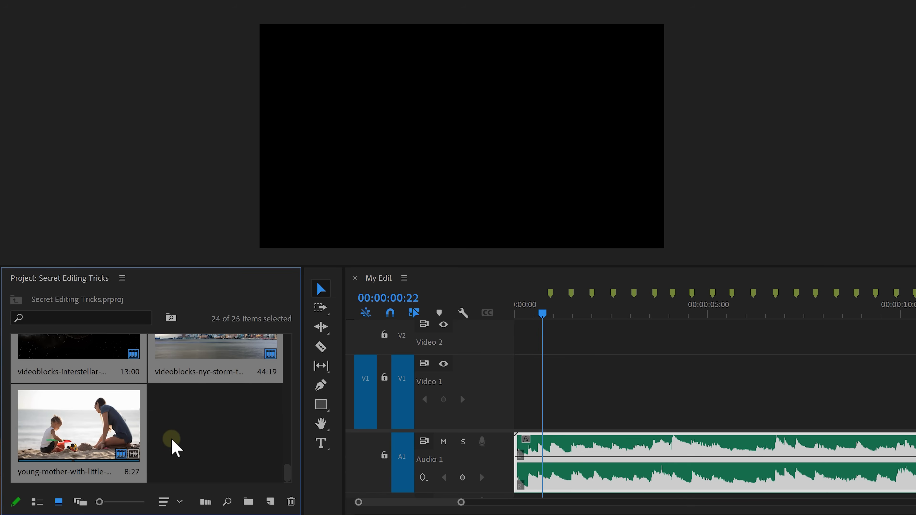
{"action": "left_click", "coordinate": [205, 502]}
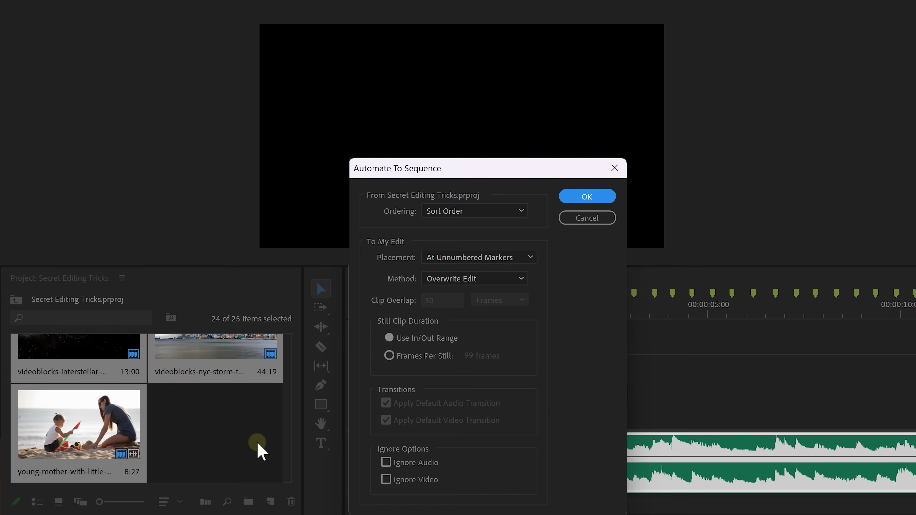
{"action": "left_click", "coordinate": [441, 211]}
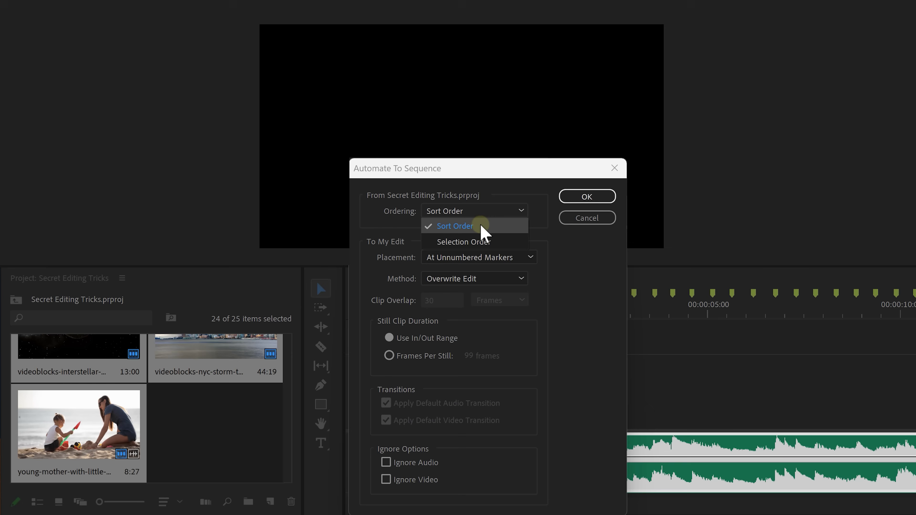
{"action": "left_click", "coordinate": [494, 225]}
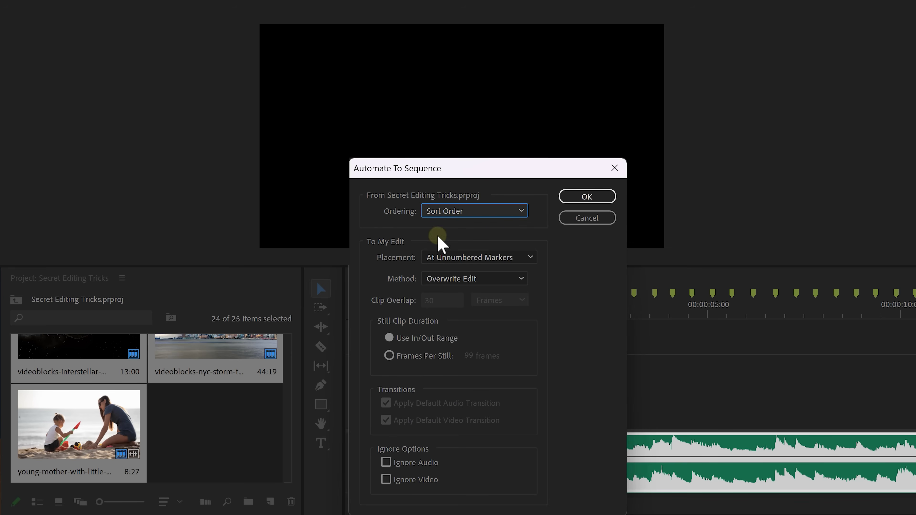
{"action": "left_click", "coordinate": [411, 259]}
{"action": "left_click", "coordinate": [445, 289]}
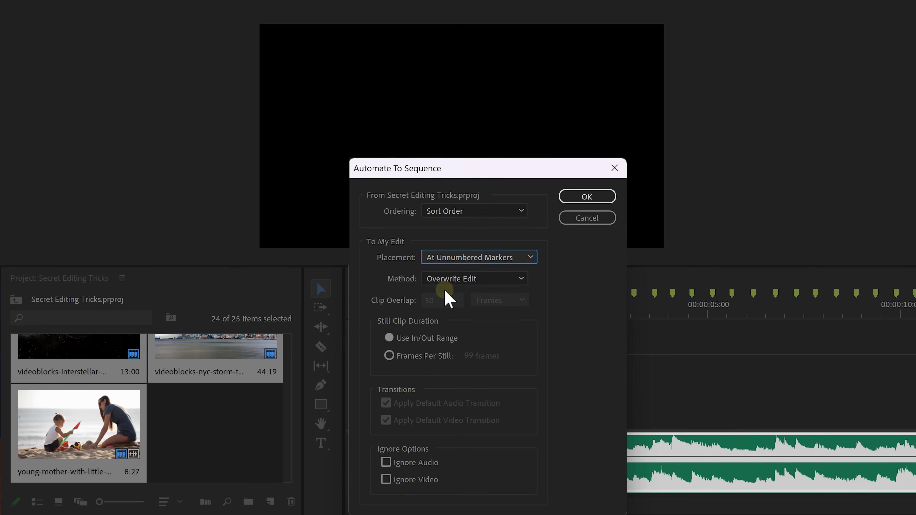
{"action": "left_click", "coordinate": [578, 199]}
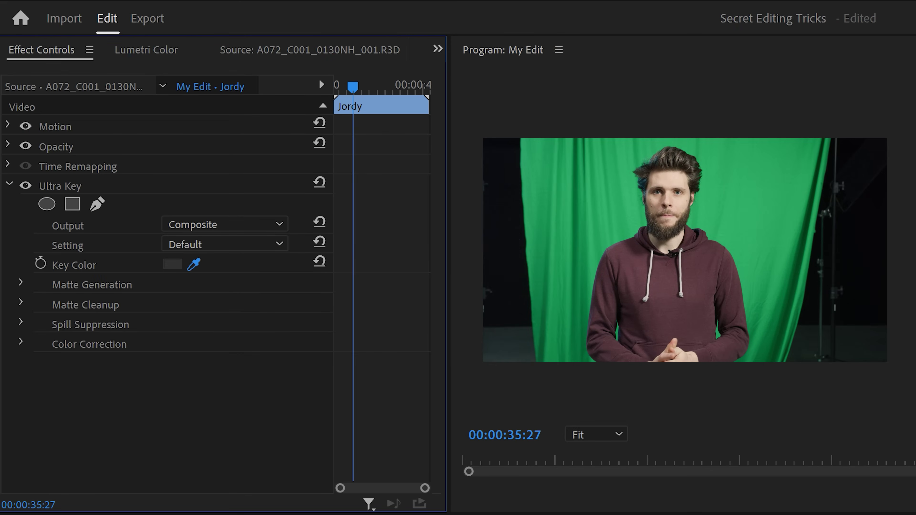
Step: Sample the green backdrop with the Ultra Key Key Color eyedropper in the Program monitor
{"action": "left_click", "coordinate": [535, 226]}
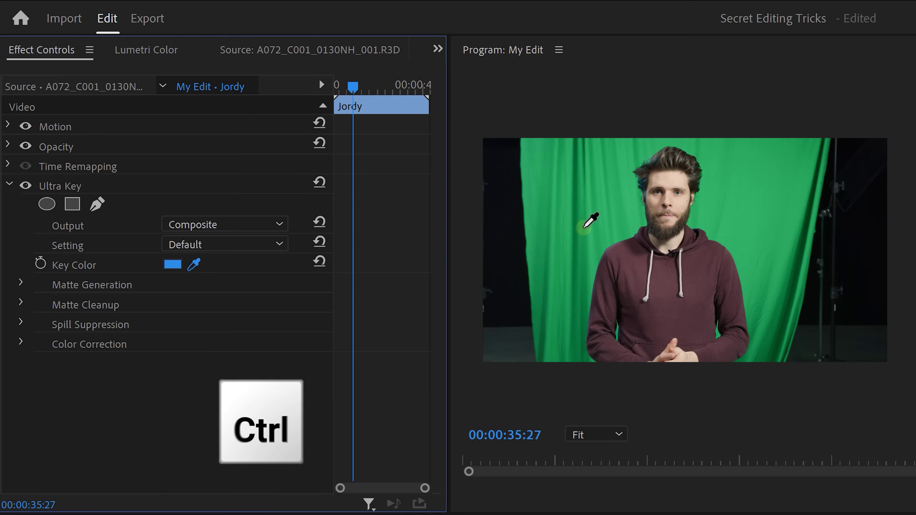
{"action": "left_click", "coordinate": [613, 210]}
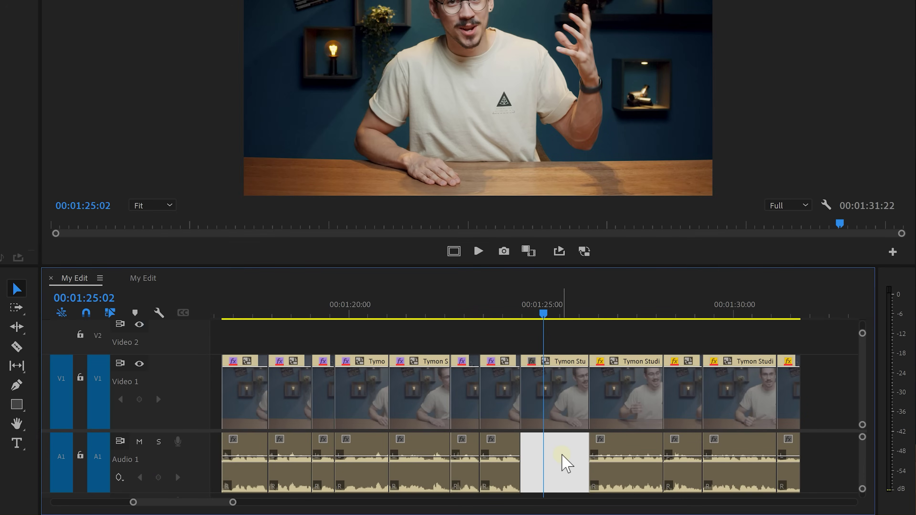
Step: Delete the audio clip under the playhead and fill the gap with Tymon Studio.mov source audio
{"action": "key", "text": "Delete"}
{"action": "left_click", "coordinate": [572, 400]}
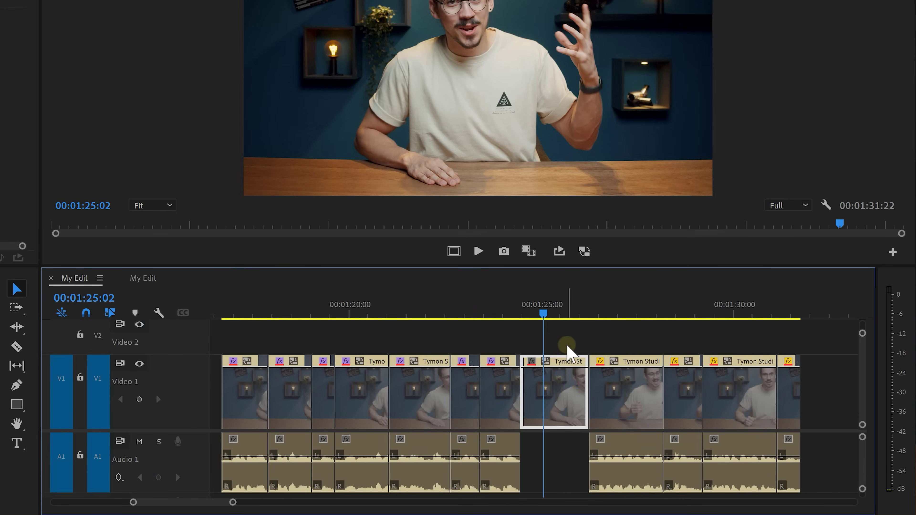
{"action": "key", "text": "f"}
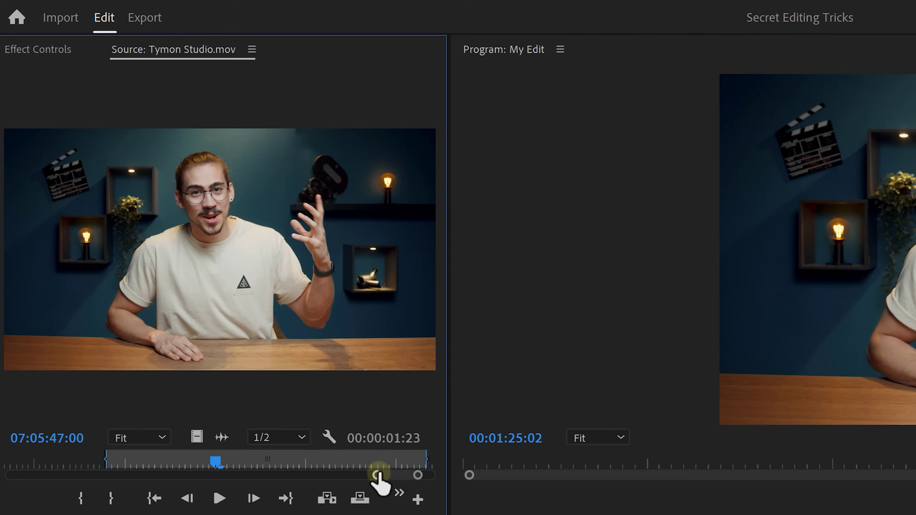
{"action": "left_click_drag", "start_coordinate": [287, 355], "coordinate": [274, 355]}
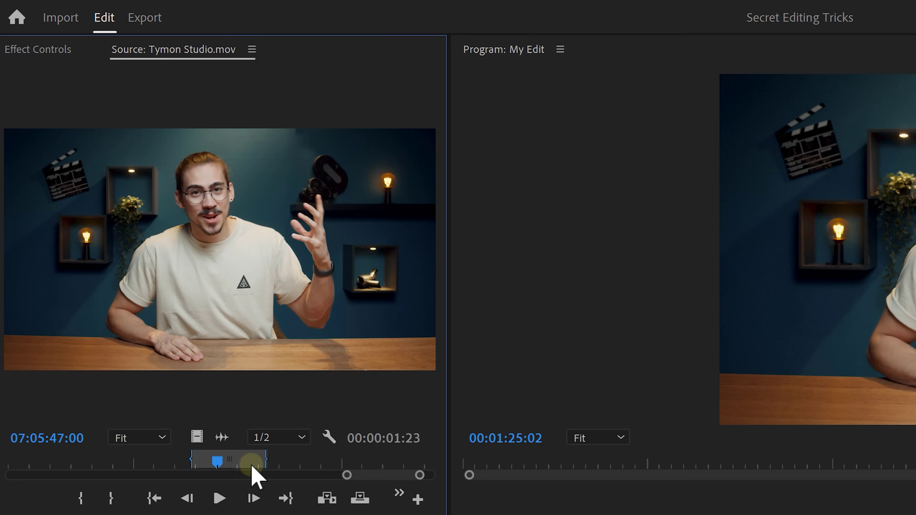
{"action": "left_click_drag", "start_coordinate": [222, 441], "coordinate": [915, 514]}
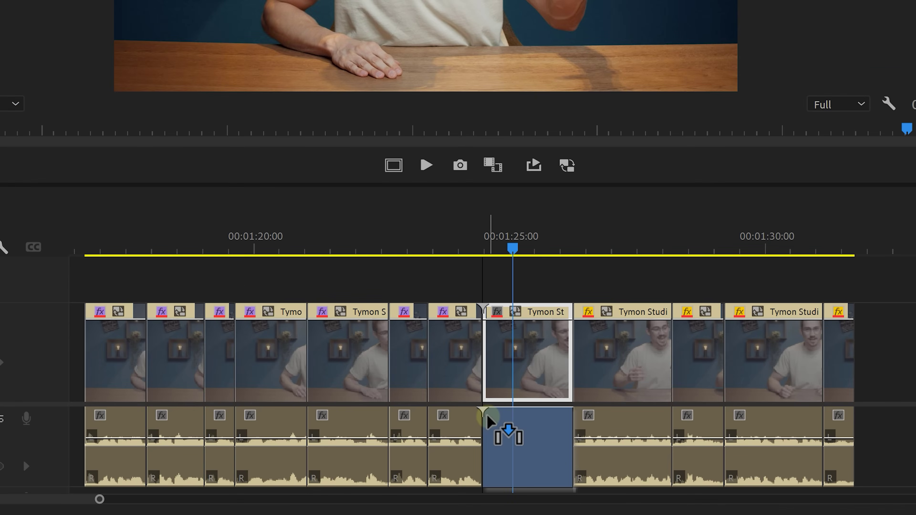
{"action": "left_click_drag", "start_coordinate": [486, 421], "coordinate": [492, 415]}
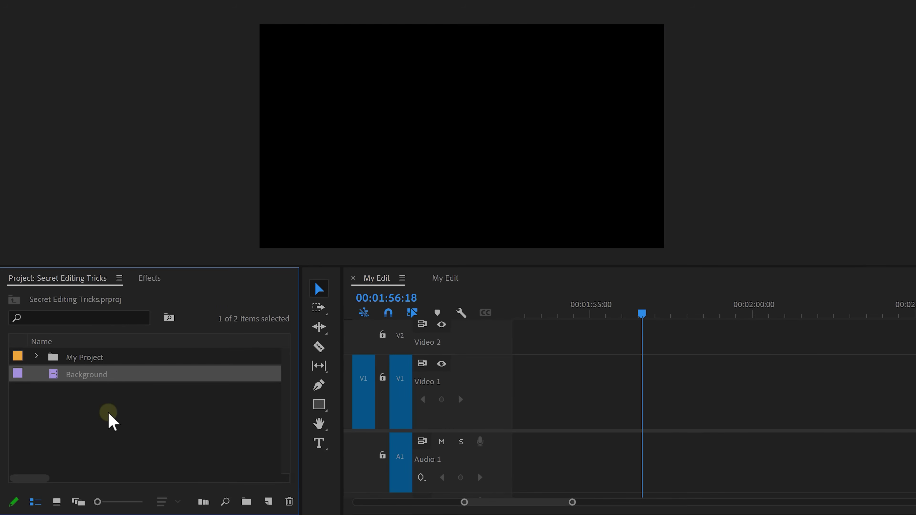
Step: Drop the Background sunset still onto Video 1 and bring up its context menu
{"action": "left_click_drag", "start_coordinate": [119, 375], "coordinate": [539, 405]}
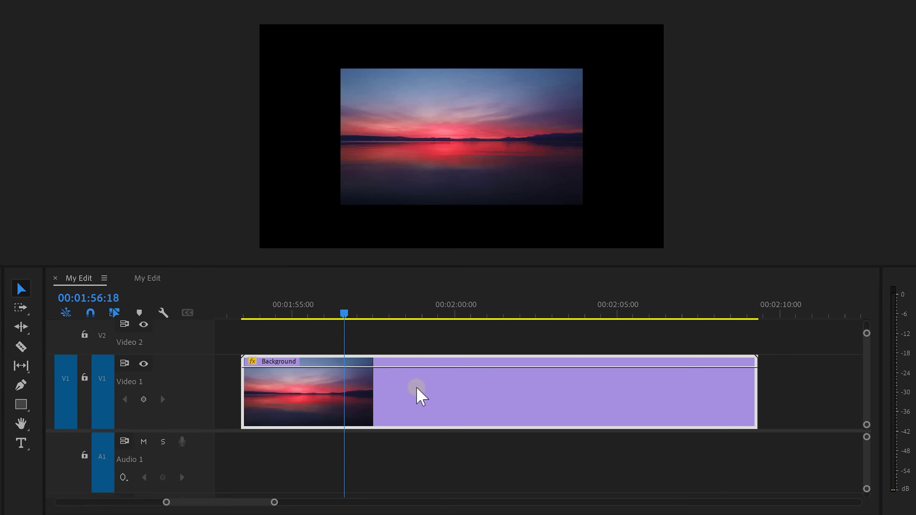
{"action": "right_click", "coordinate": [424, 390]}
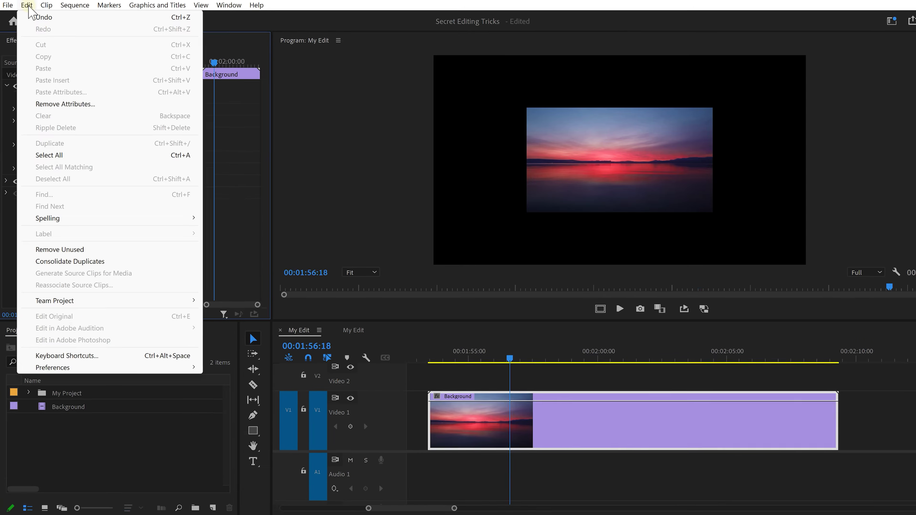
Step: Open Edit > Preferences > Media and review the Default Media Scaling dropdown options
{"action": "mouse_move", "coordinate": [177, 465]}
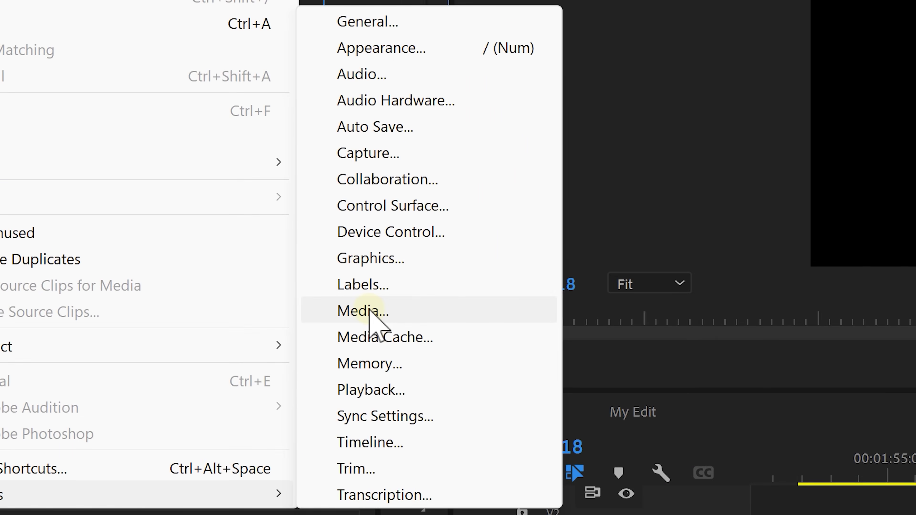
{"action": "left_click", "coordinate": [368, 311]}
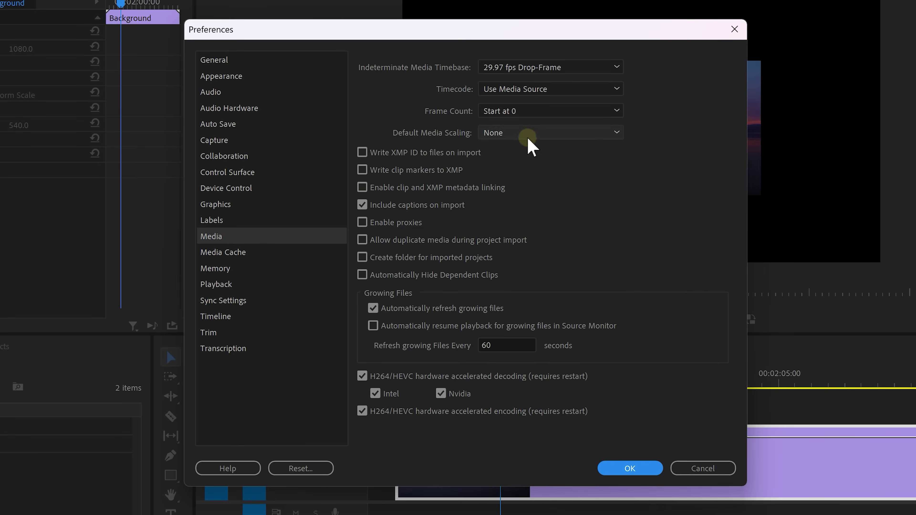
{"action": "left_click", "coordinate": [528, 139]}
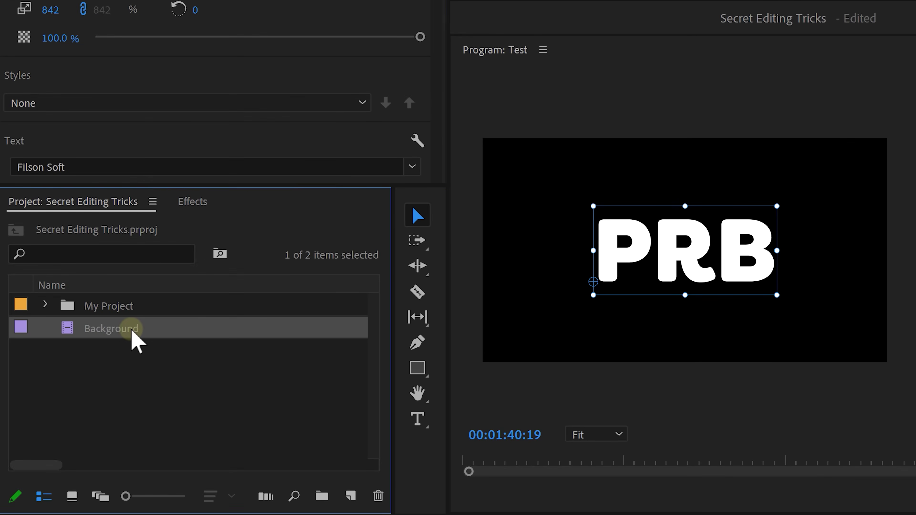
Step: Place the Background still in the Test sequence beneath the PRB title, filling the frame
{"action": "left_click_drag", "start_coordinate": [130, 327], "coordinate": [112, 143]}
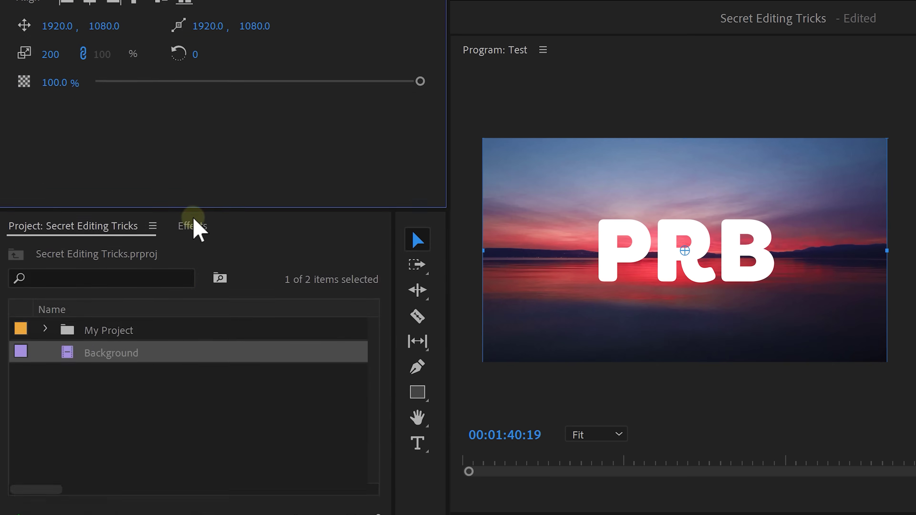
Step: Apply a Transform effect to the PRB title graphic and shift its Position downward
{"action": "left_click", "coordinate": [195, 201]}
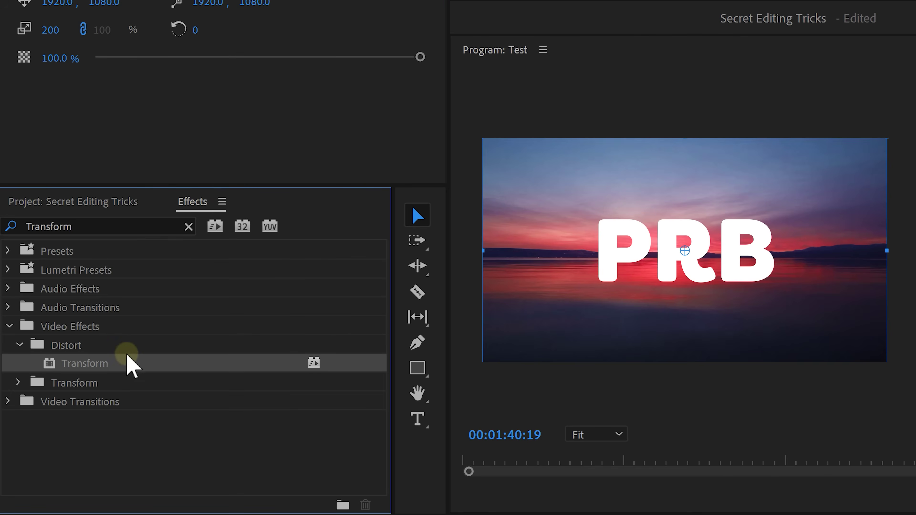
{"action": "left_click_drag", "start_coordinate": [125, 377], "coordinate": [120, 110]}
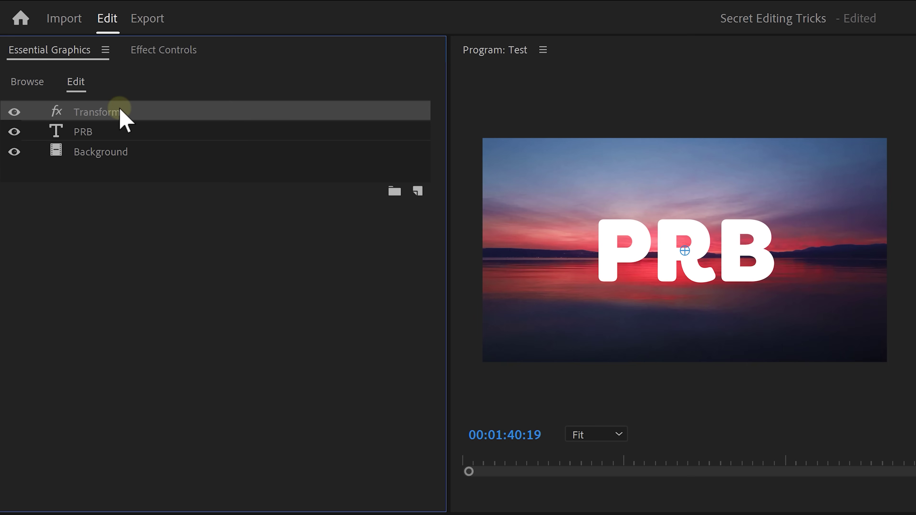
{"action": "left_click", "coordinate": [158, 54]}
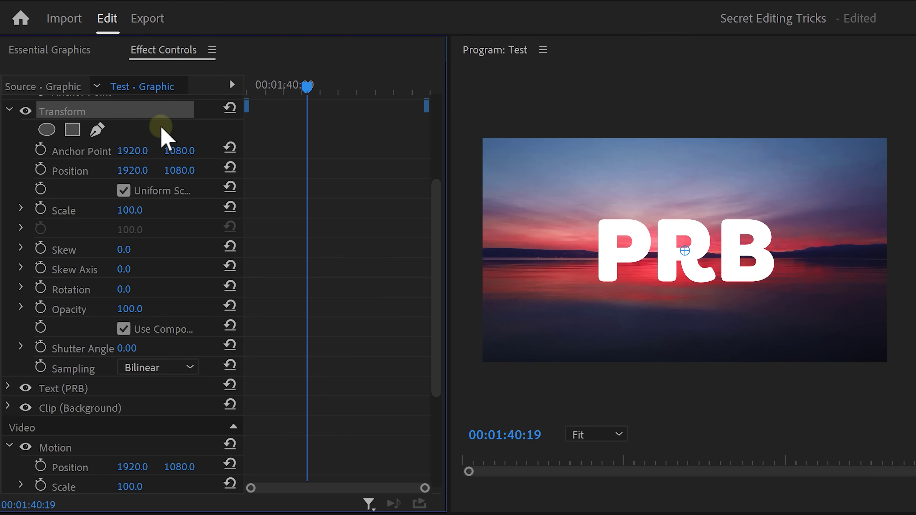
{"action": "left_click_drag", "start_coordinate": [175, 171], "coordinate": [260, 164]}
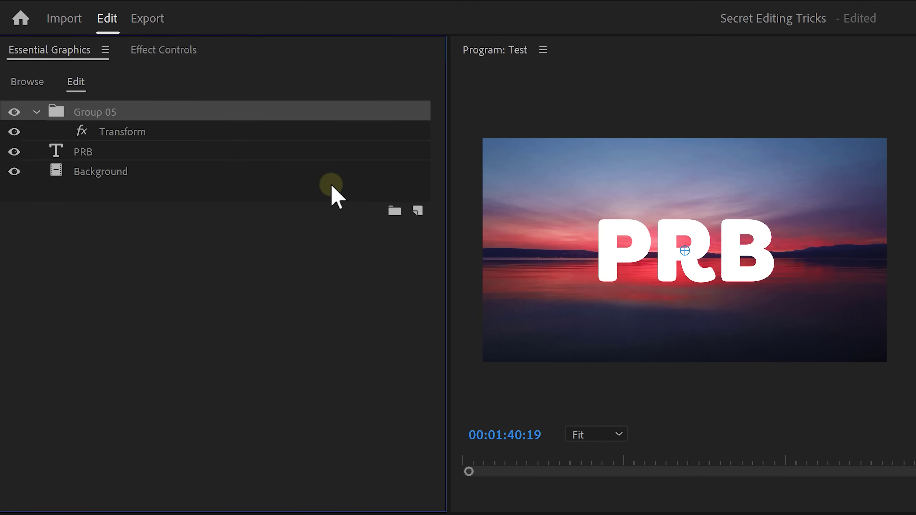
Step: Group the PRB text layer with the Transform effect in Essential Graphics
{"action": "left_click", "coordinate": [94, 153]}
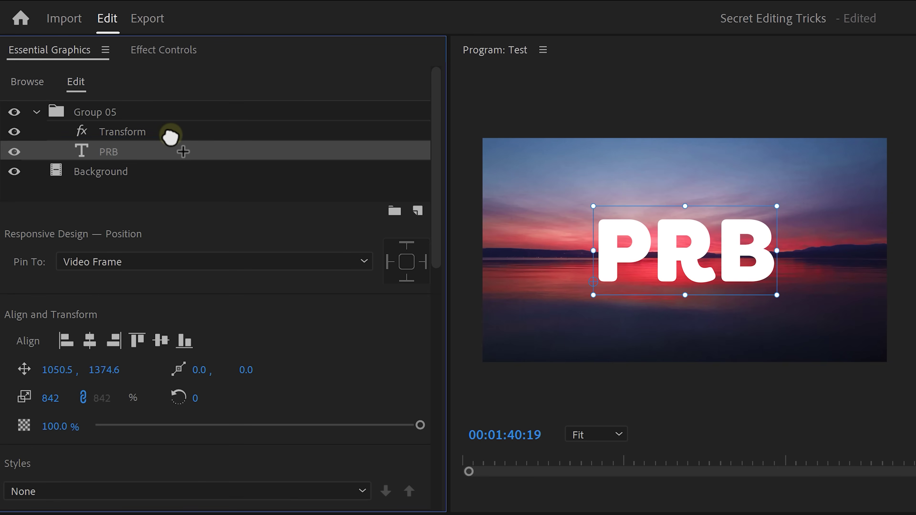
{"action": "left_click_drag", "start_coordinate": [170, 137], "coordinate": [158, 136]}
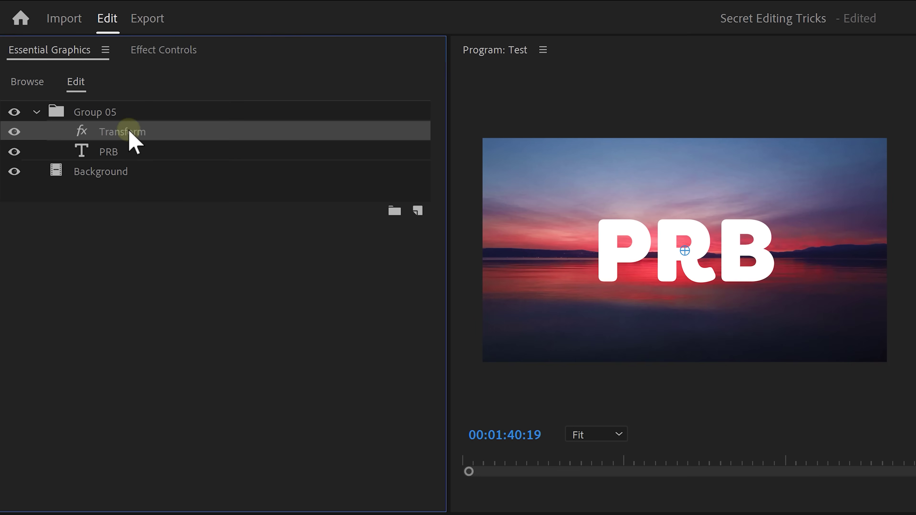
{"action": "left_click", "coordinate": [154, 63]}
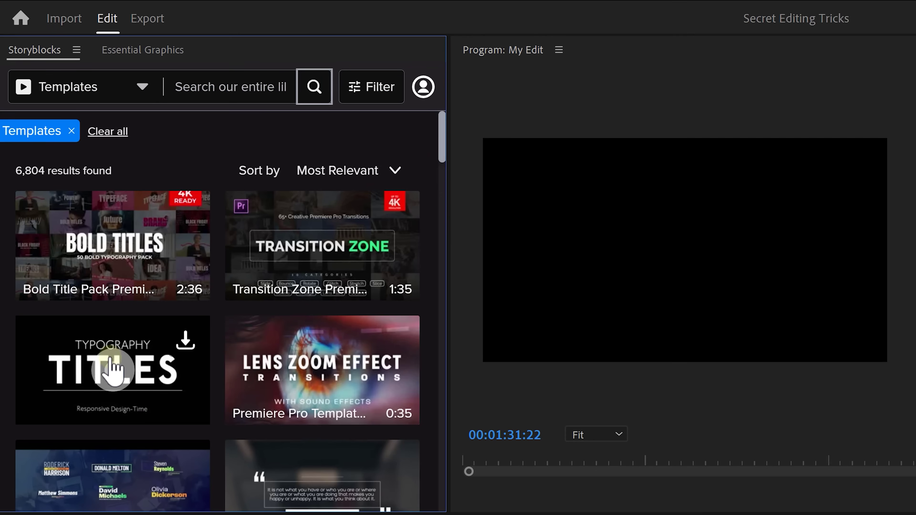
Step: Download the Typography Titles pack and add the Typography V8 Render 04 PATTERN TITLE to Video 1
{"action": "left_click", "coordinate": [189, 341]}
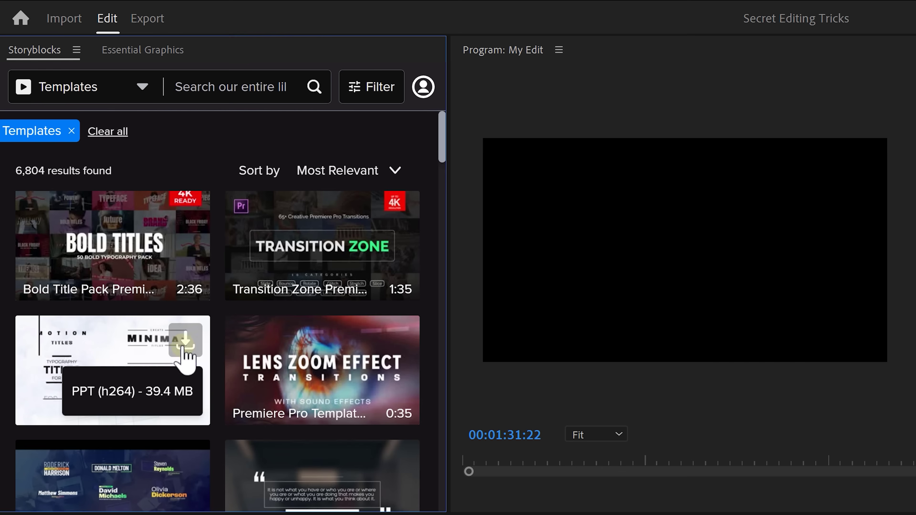
{"action": "left_click", "coordinate": [167, 394]}
{"action": "left_click", "coordinate": [136, 54]}
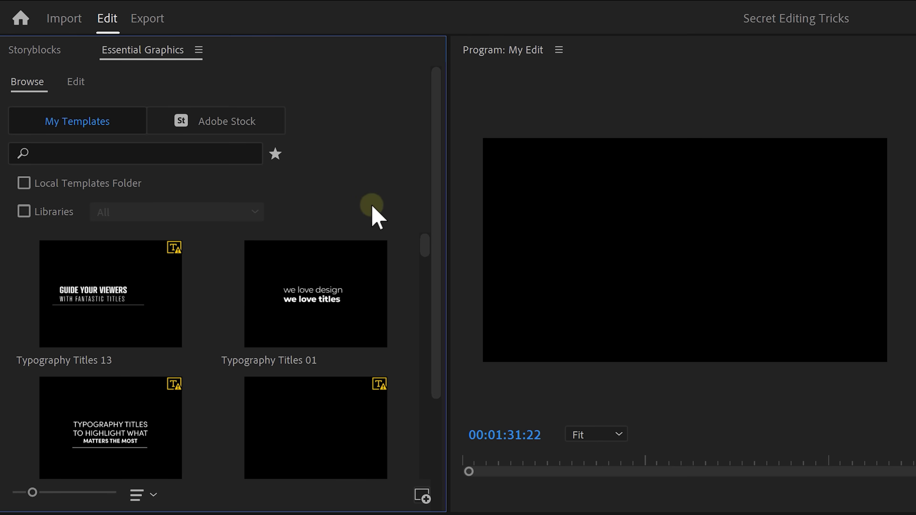
{"action": "left_click_drag", "start_coordinate": [426, 246], "coordinate": [426, 285]}
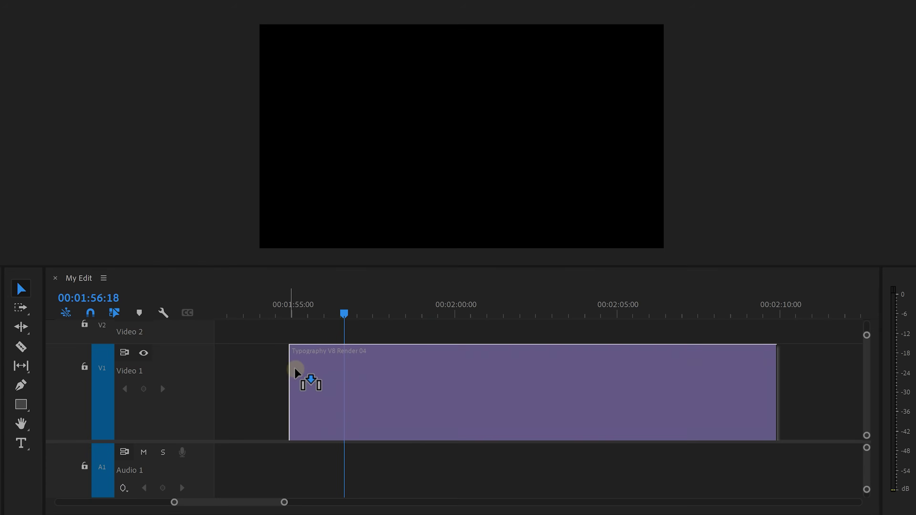
{"action": "left_click_drag", "start_coordinate": [294, 371], "coordinate": [305, 368]}
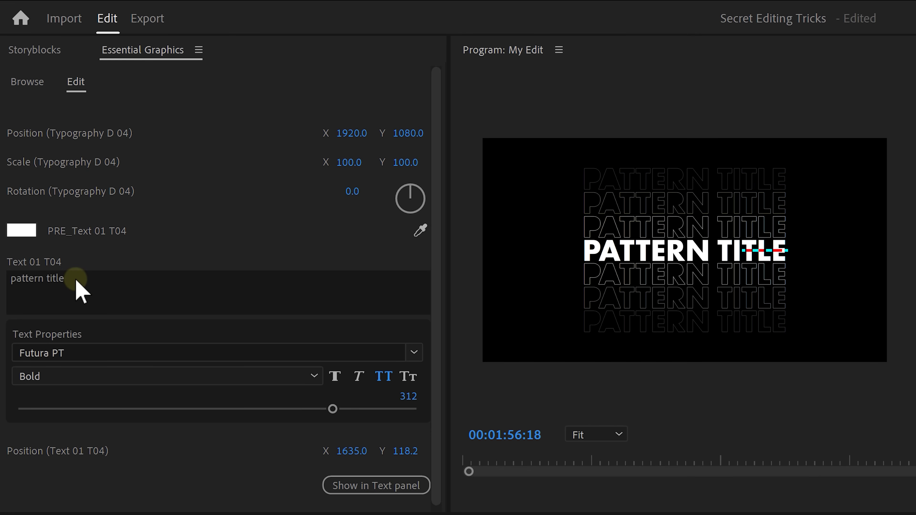
{"action": "left_click", "coordinate": [76, 280]}
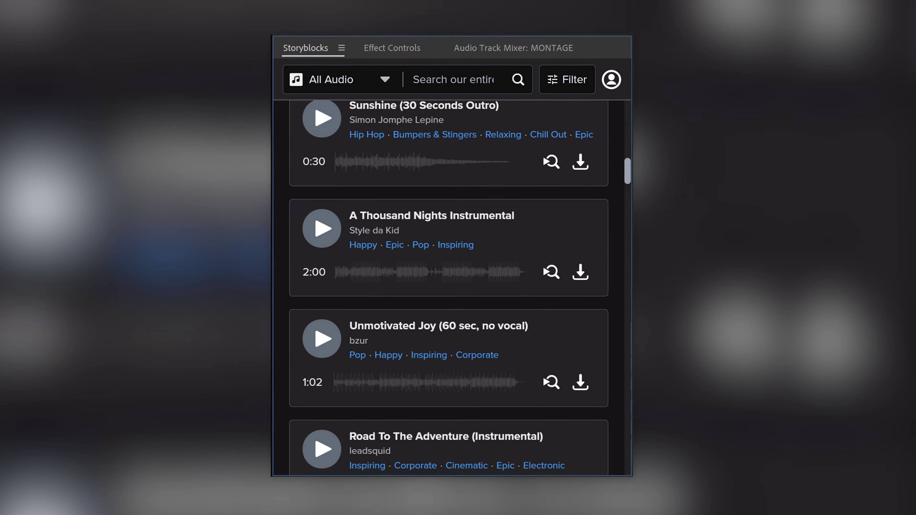
{"action": "scroll", "coordinate": [447, 288], "scroll_direction": "down", "scroll_amount": 10}
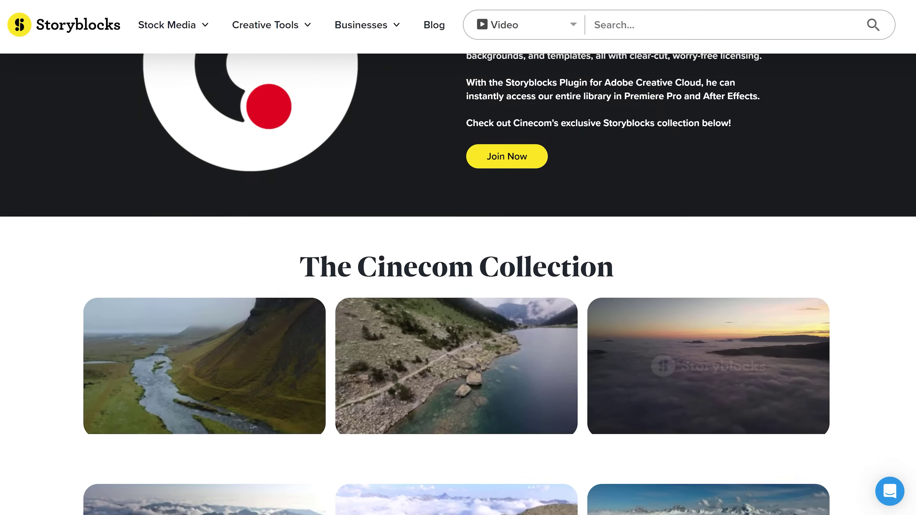
{"action": "scroll", "coordinate": [459, 289], "scroll_direction": "down", "scroll_amount": 5}
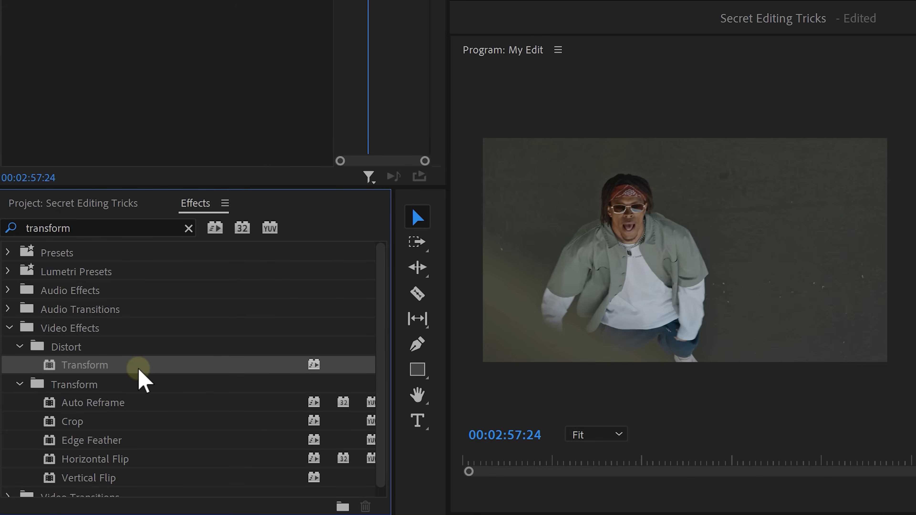
Step: Apply Transform to the Artist clip with a 180 shutter angle and save it as the MB Transform preset
{"action": "left_click_drag", "start_coordinate": [139, 369], "coordinate": [187, 431]}
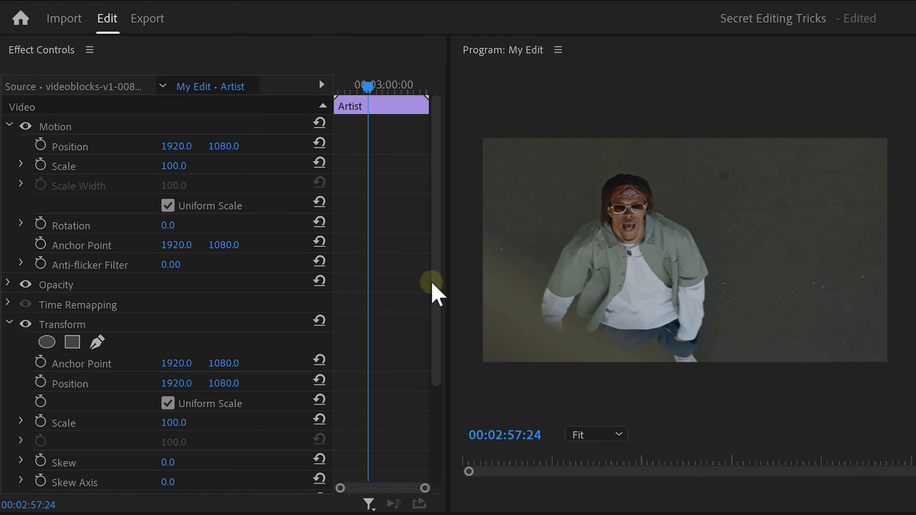
{"action": "left_click_drag", "start_coordinate": [432, 283], "coordinate": [422, 386]}
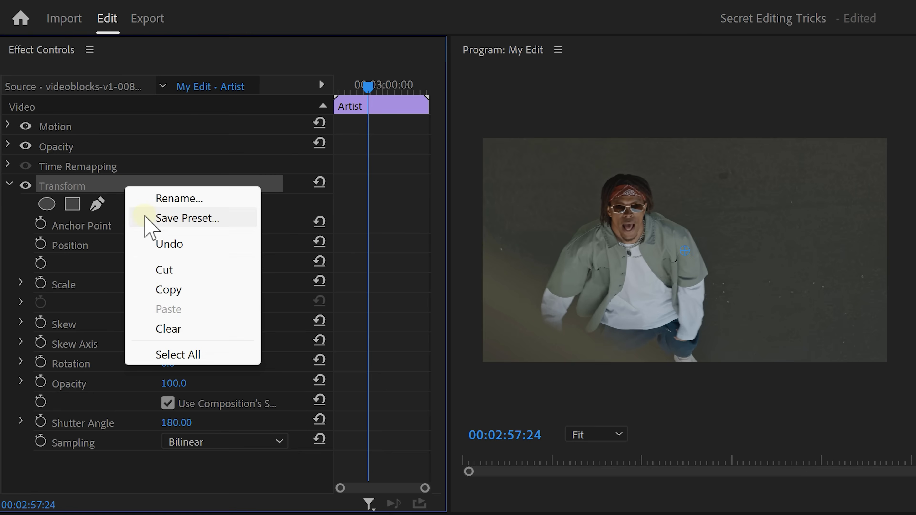
{"action": "left_click", "coordinate": [146, 218]}
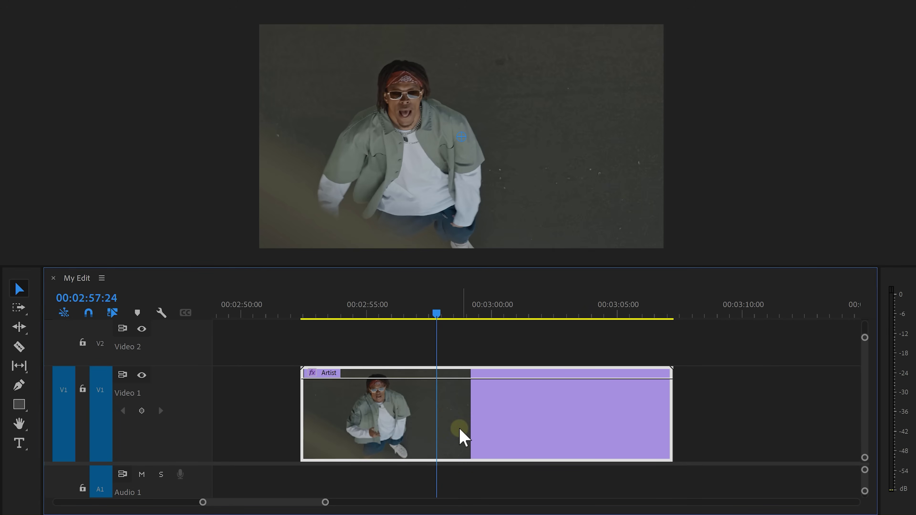
Step: Create a 3840x2160 color matte and place it on Video 1 of My Edit
{"action": "right_click", "coordinate": [463, 437]}
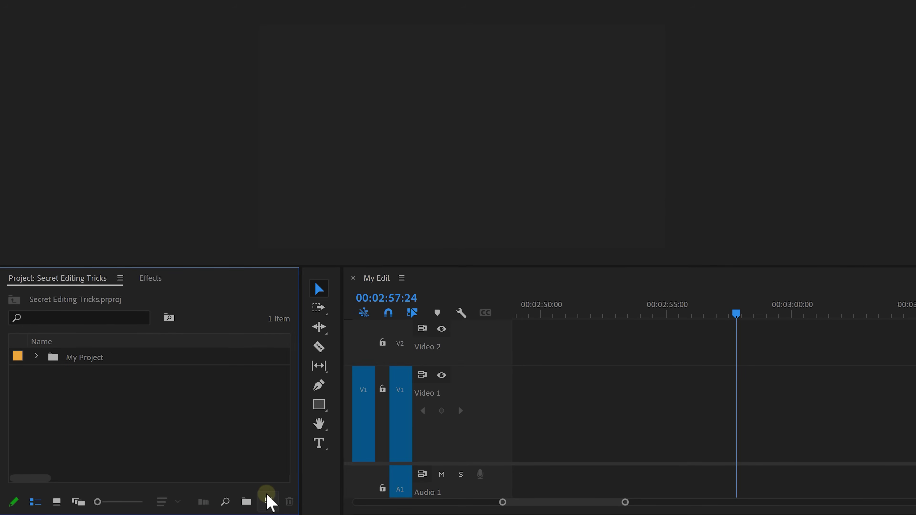
{"action": "left_click", "coordinate": [269, 500]}
{"action": "left_click", "coordinate": [280, 454]}
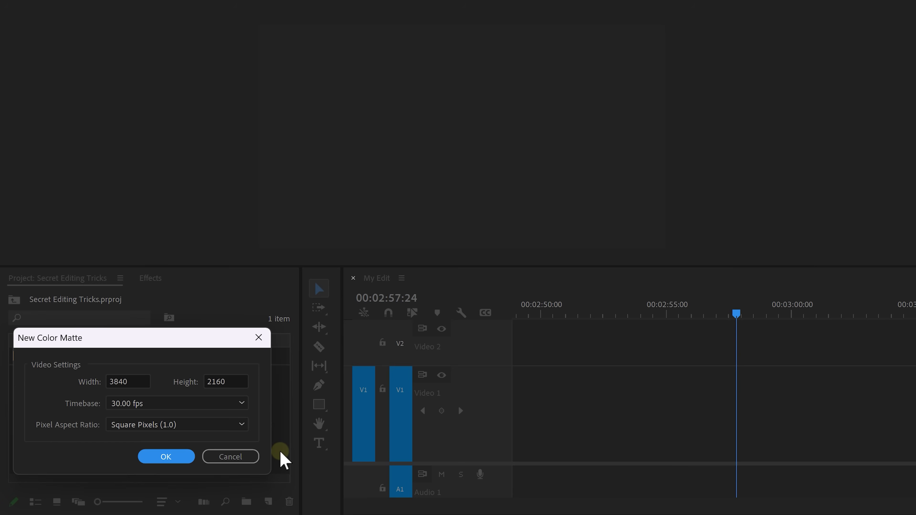
{"action": "left_click", "coordinate": [168, 457]}
{"action": "left_click_drag", "start_coordinate": [113, 368], "coordinate": [650, 419]}
{"action": "right_click", "coordinate": [426, 421]}
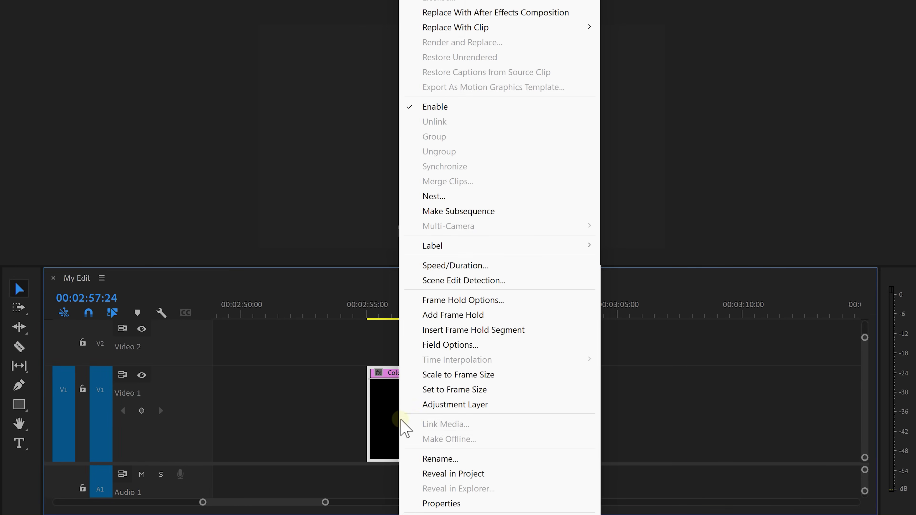
Step: Replace the matte with a linked After Effects composition and delete its Color Matte layer
{"action": "left_click", "coordinate": [487, 13]}
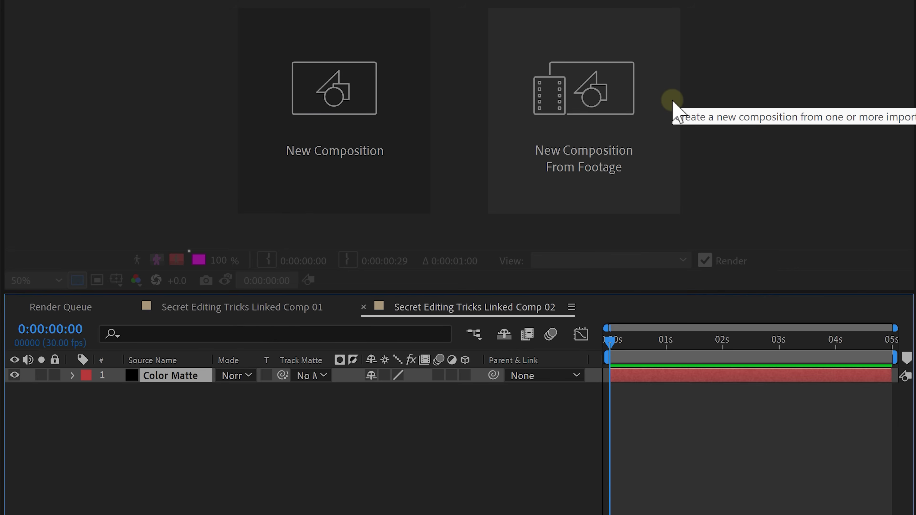
{"action": "key", "text": "Delete"}
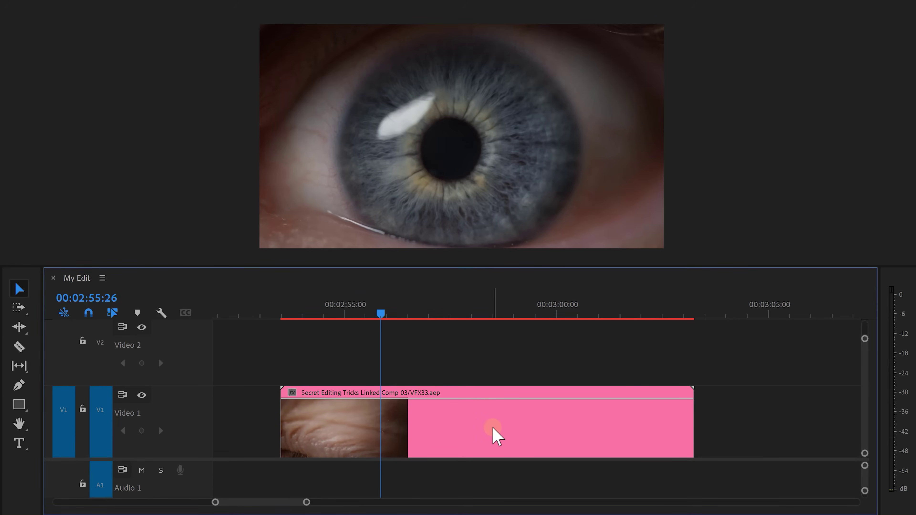
Step: Duplicate the eye comp to Video 2, Render and Replace the copy, and disable the Video 1 original
{"action": "left_click_drag", "start_coordinate": [495, 432], "coordinate": [493, 356]}
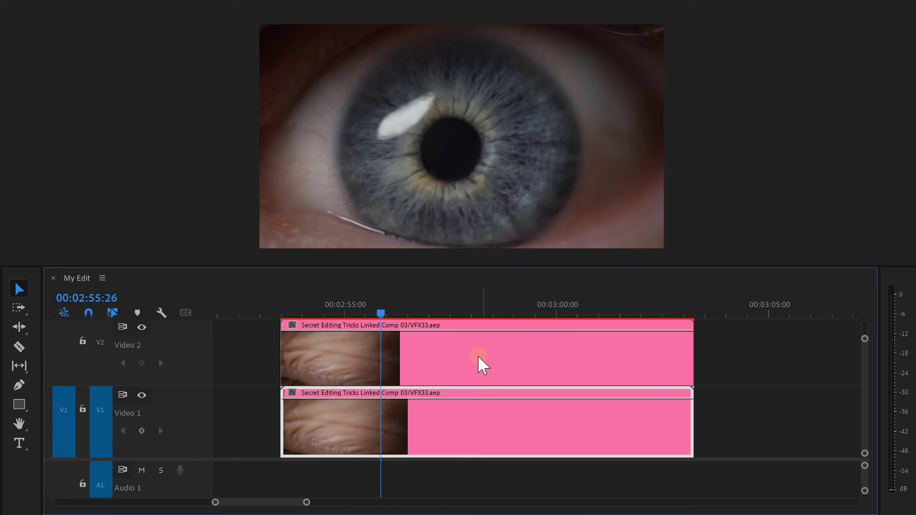
{"action": "right_click", "coordinate": [454, 362]}
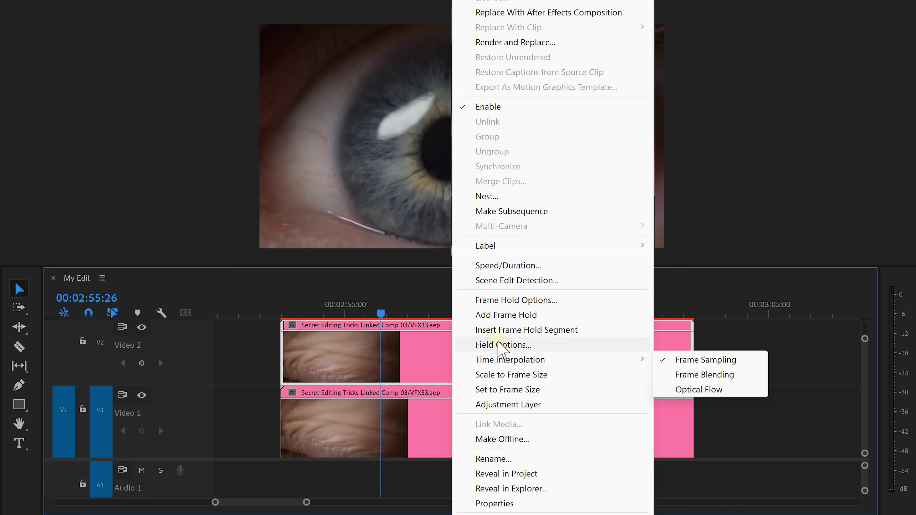
{"action": "left_click", "coordinate": [552, 47]}
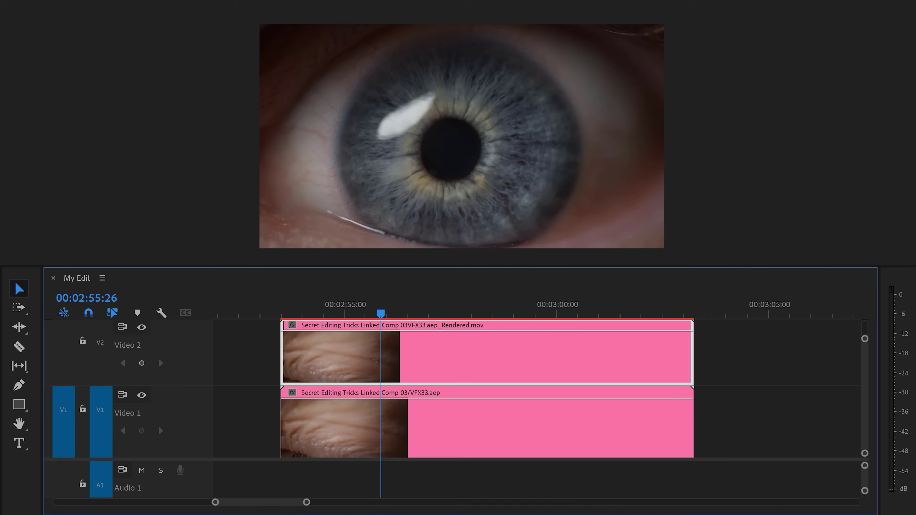
{"action": "right_click", "coordinate": [423, 420]}
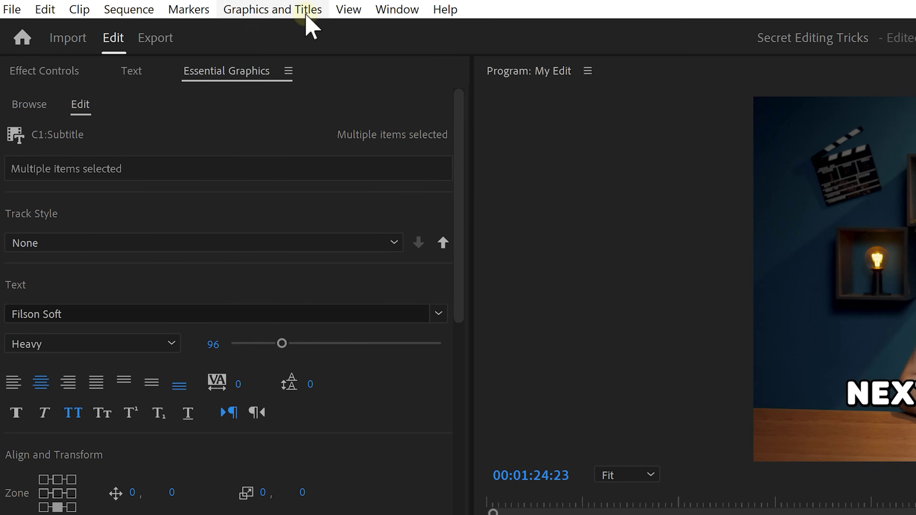
Step: Use Graphics and Titles > Upgrade Caption to Graphic on the four selected captions
{"action": "left_click", "coordinate": [307, 10]}
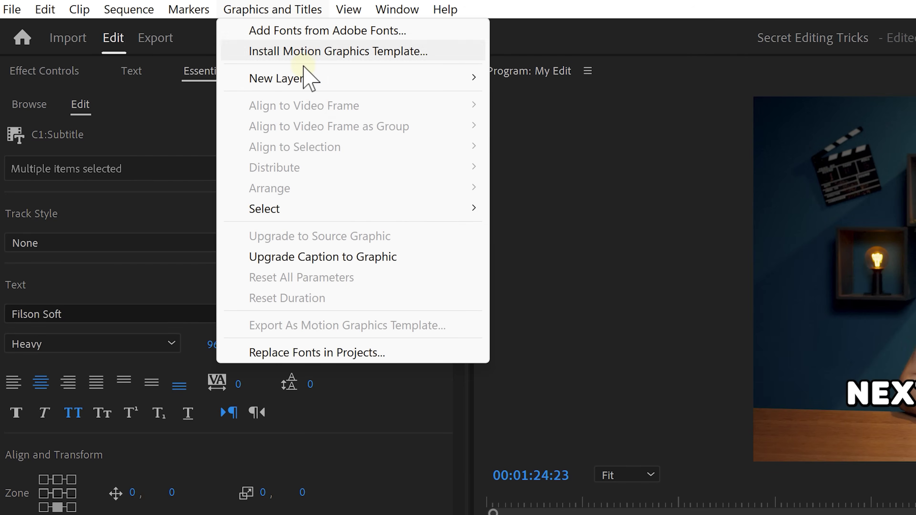
{"action": "left_click", "coordinate": [288, 257]}
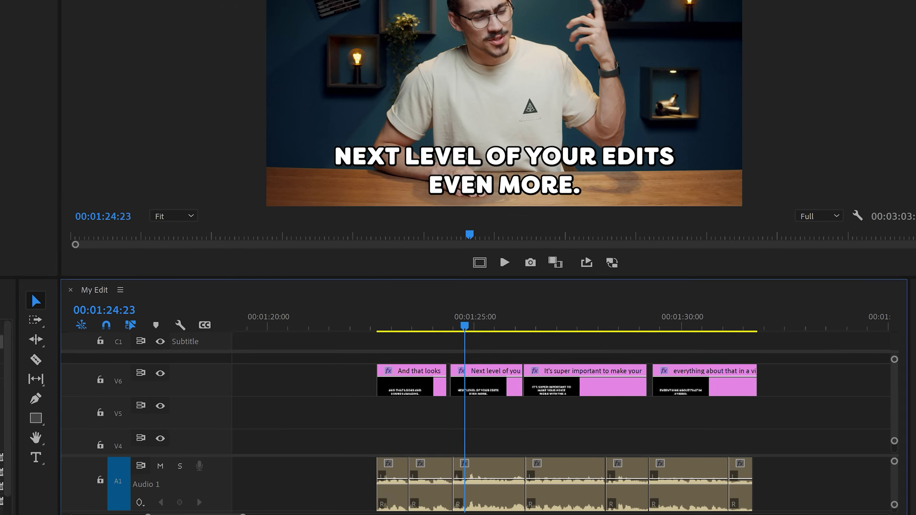